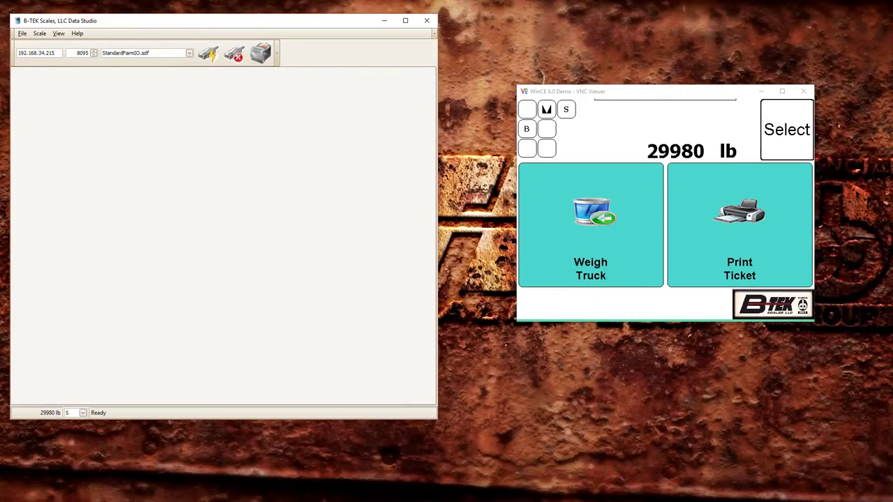
Step: Start weighing in truck 123 on the WinCE 6.0 Demo scale terminal and enter the driver's name
{"action": "left_click", "coordinate": [637, 94]}
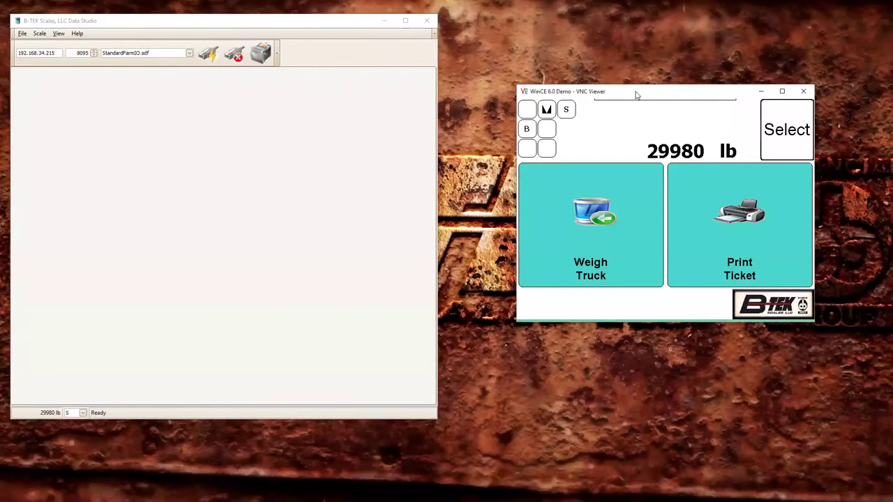
{"action": "left_click_drag", "start_coordinate": [637, 93], "coordinate": [405, 106]}
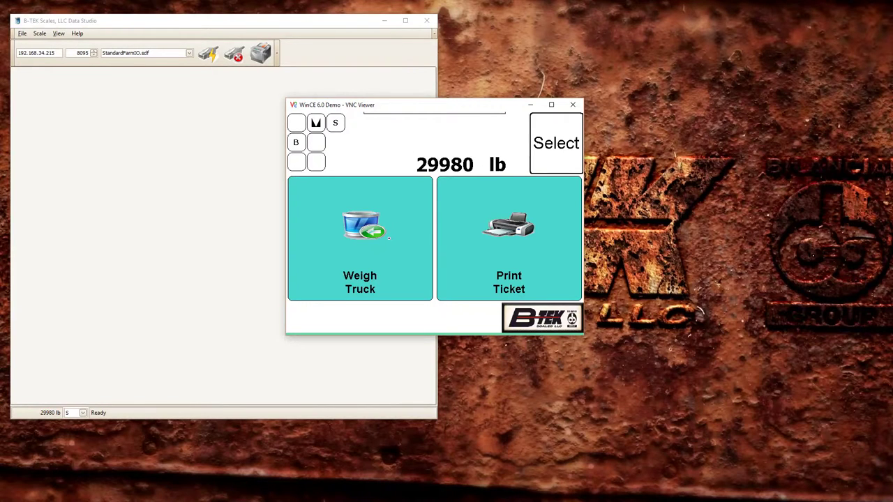
{"action": "left_click", "coordinate": [386, 257]}
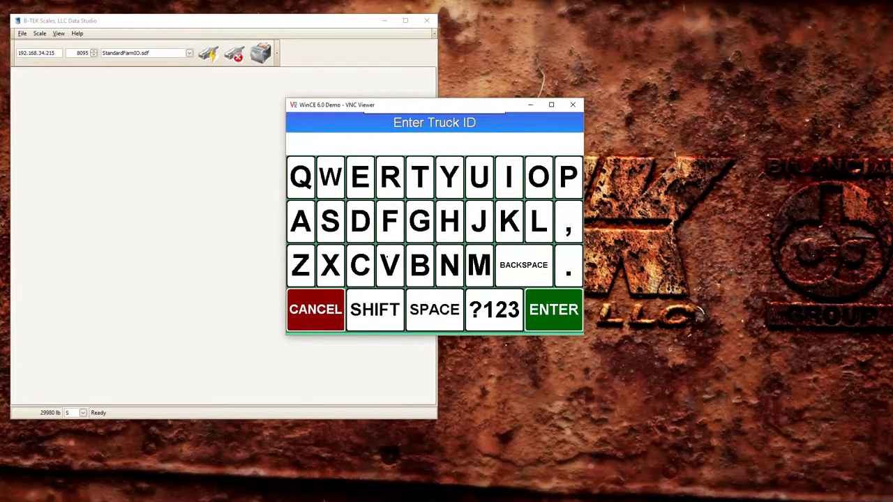
{"action": "type", "text": "123"}
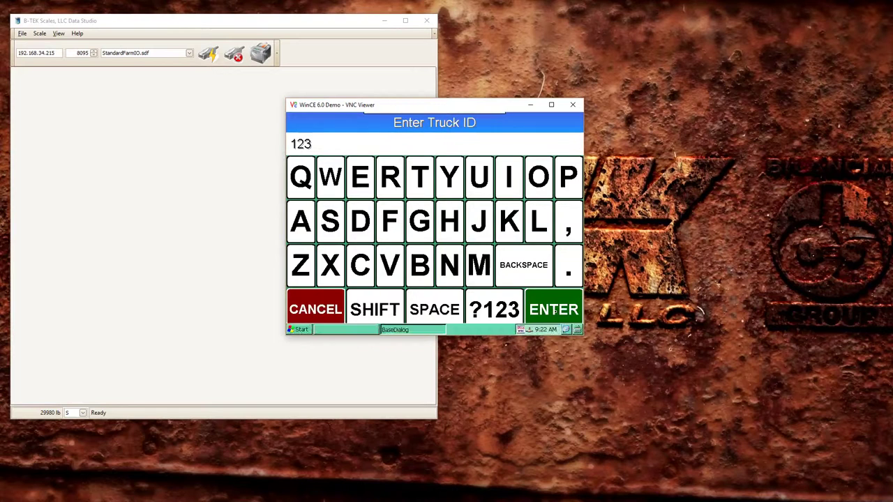
{"action": "left_click", "coordinate": [554, 310]}
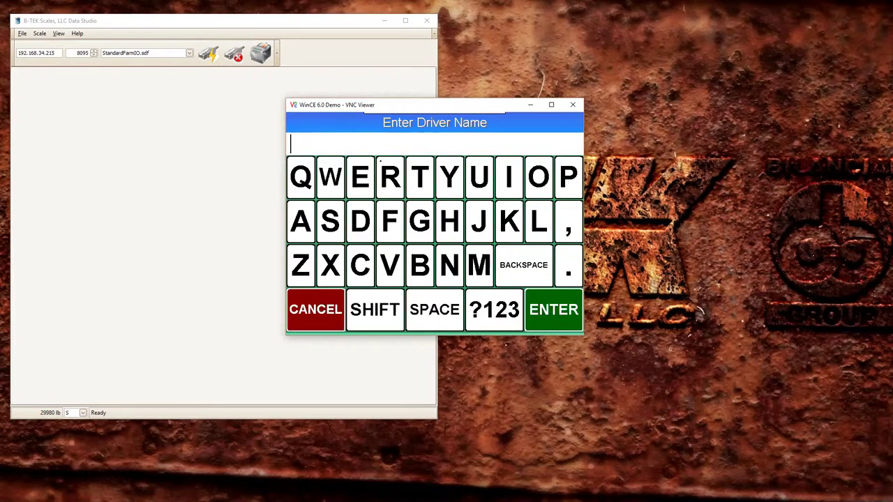
{"action": "type", "text": "BRYAN"}
{"action": "left_click", "coordinate": [554, 328]}
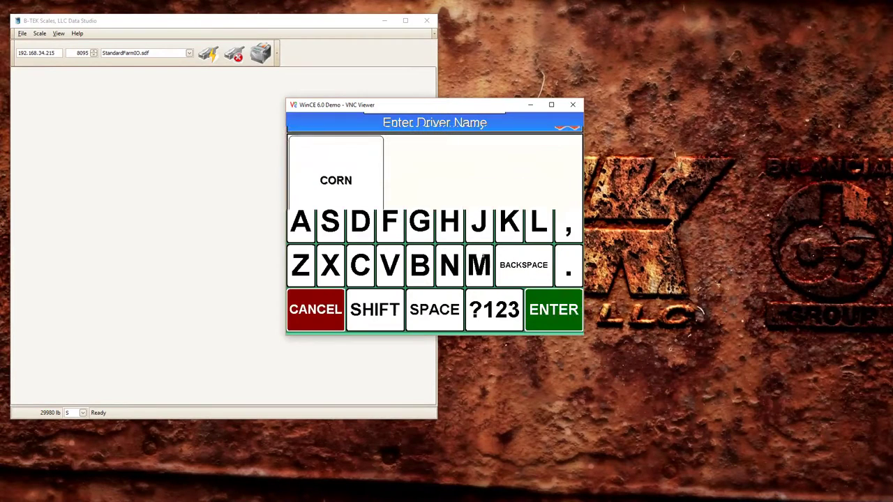
Step: Assign commodity CORN, client CLIENT, farm FARMY, field FIELDY and bin BIN to truck 123, and confirm its inbound ticket
{"action": "left_click", "coordinate": [357, 214]}
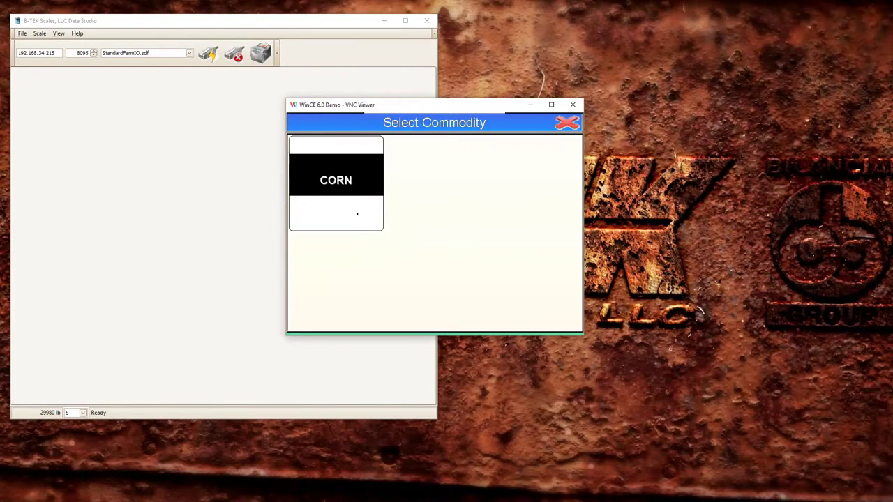
{"action": "left_click", "coordinate": [374, 165]}
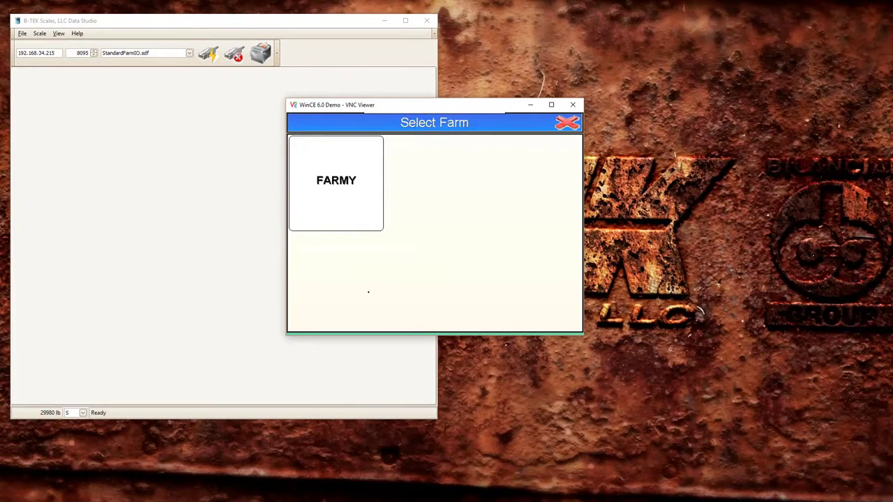
{"action": "left_click", "coordinate": [339, 187]}
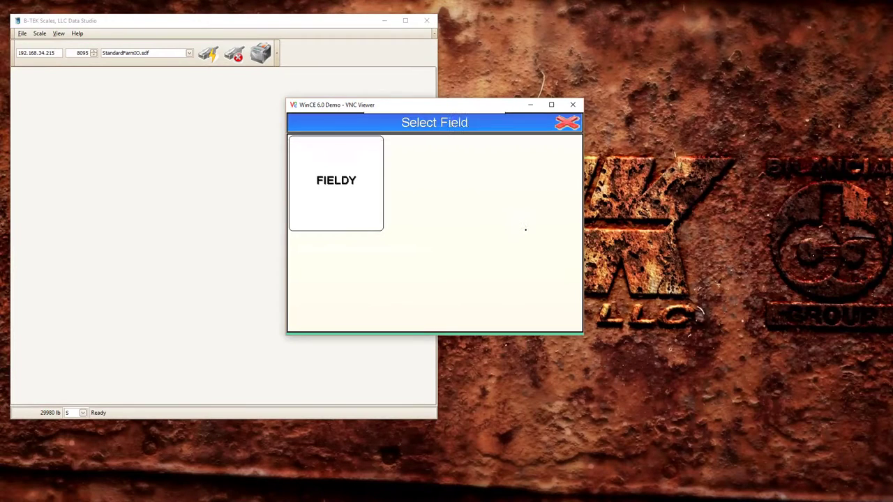
{"action": "left_click", "coordinate": [344, 195]}
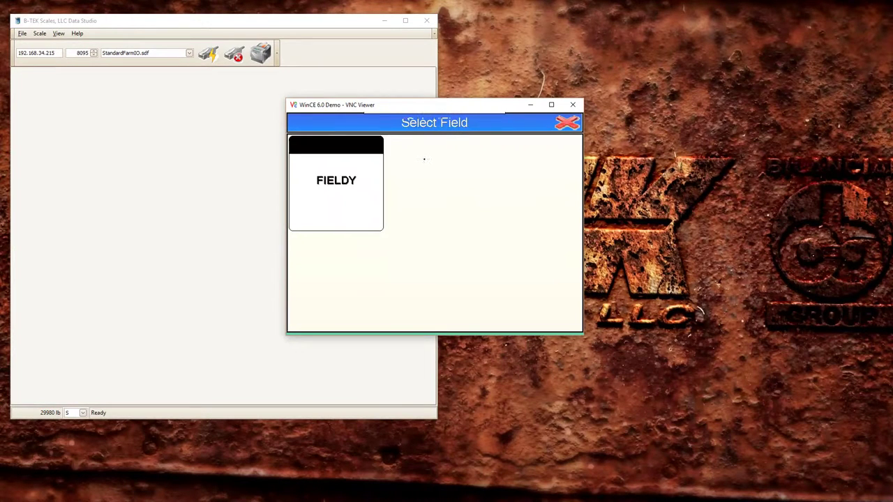
{"action": "left_click", "coordinate": [350, 172]}
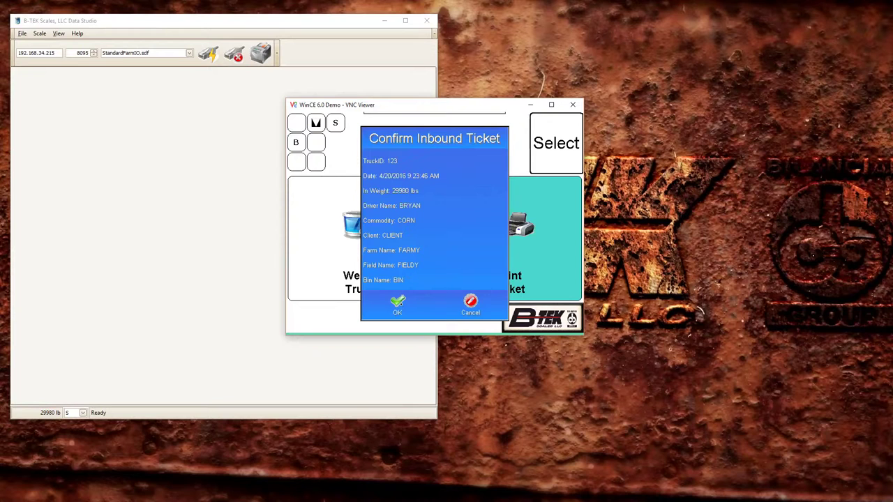
{"action": "left_click", "coordinate": [398, 304]}
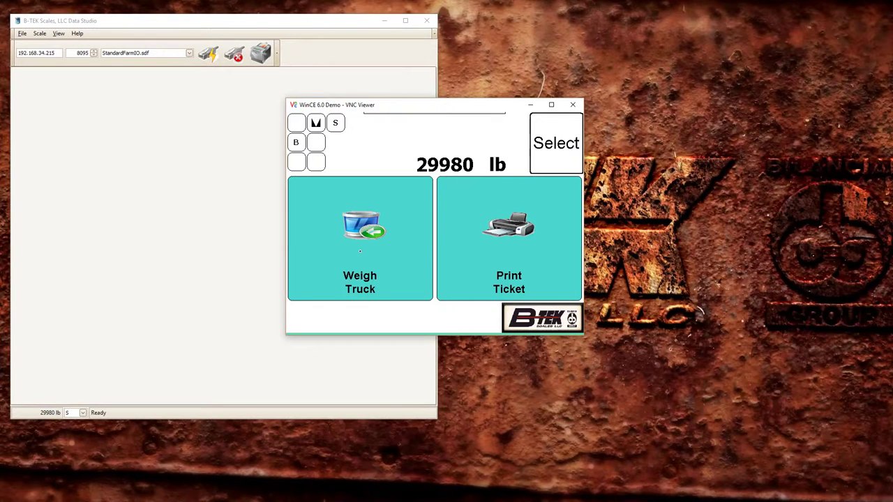
Step: Start the outbound weighing of truck 123 and accept its stored inbound ticket
{"action": "left_click", "coordinate": [360, 251]}
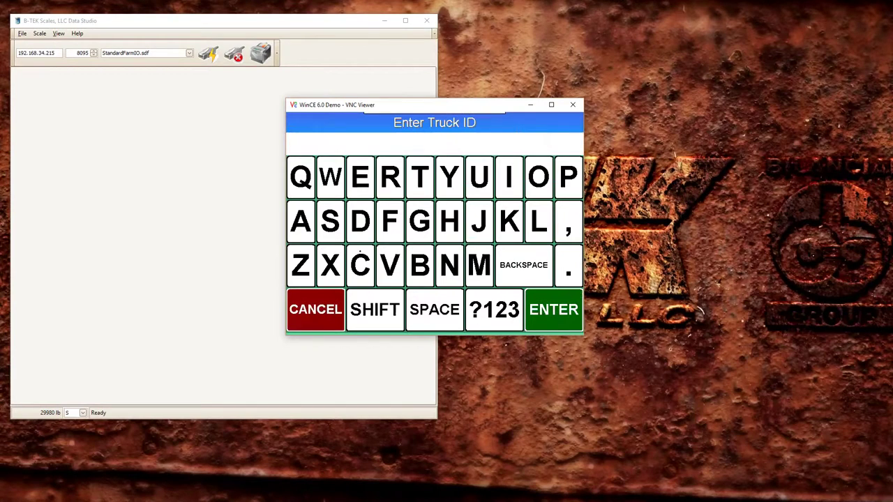
{"action": "type", "text": "123"}
{"action": "left_click", "coordinate": [551, 308]}
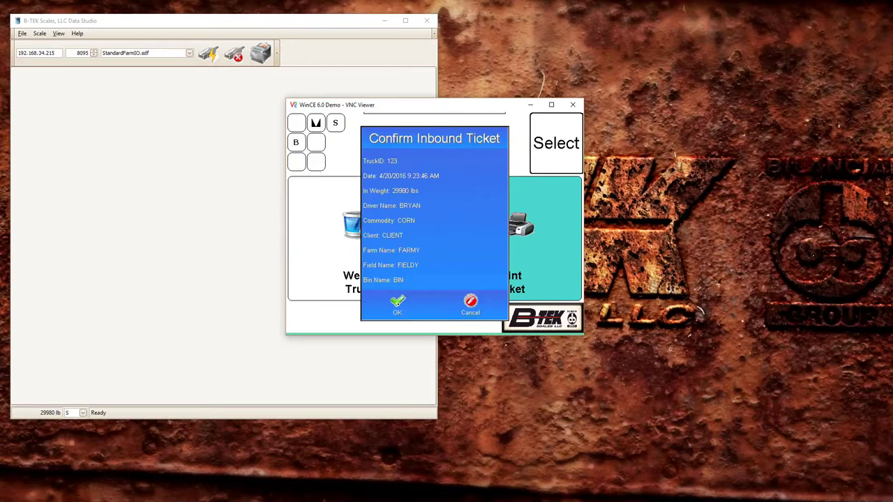
{"action": "left_click", "coordinate": [397, 304]}
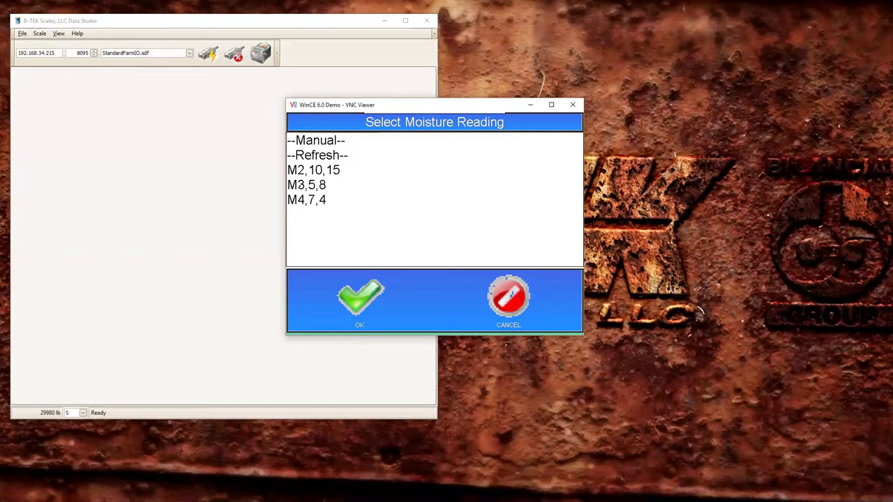
Step: Use the moisture reading M3,5,8 for truck 123 and confirm the outbound ticket
{"action": "left_click", "coordinate": [300, 184]}
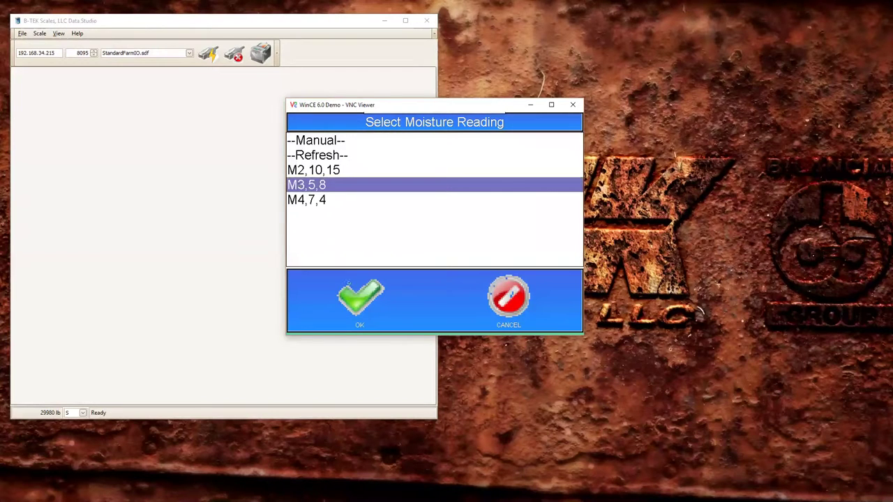
{"action": "left_click", "coordinate": [367, 314]}
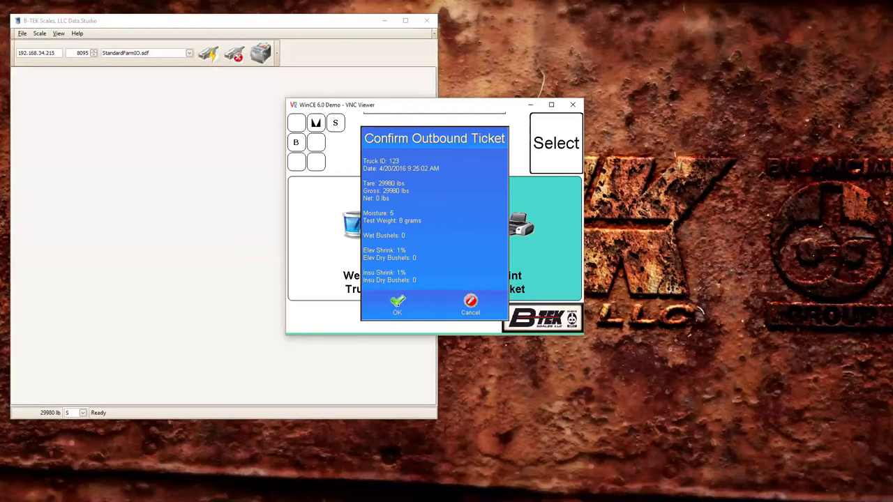
{"action": "left_click", "coordinate": [397, 305]}
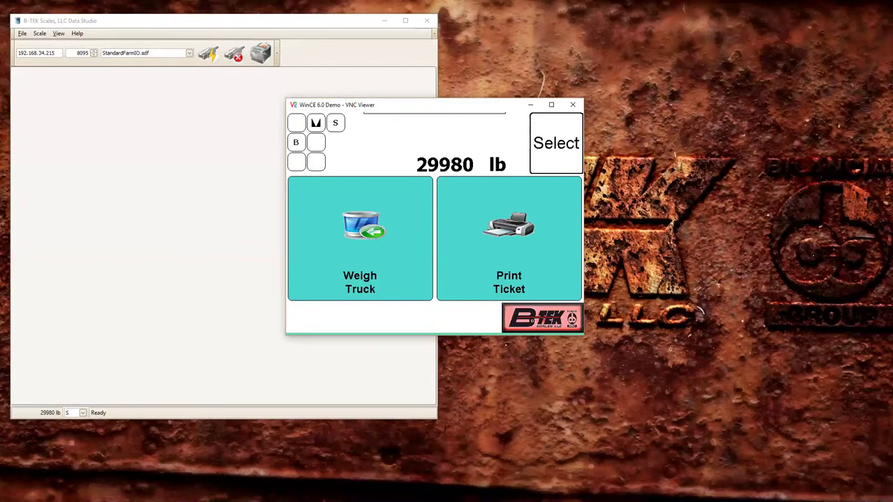
Step: Open the terminal's setup menu by entering the access password
{"action": "left_click", "coordinate": [470, 244]}
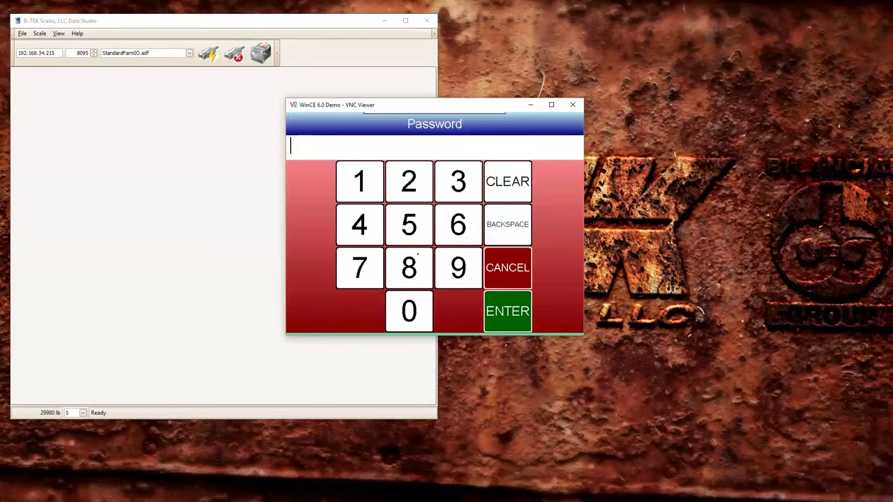
{"action": "left_click", "coordinate": [409, 198]}
{"action": "left_click", "coordinate": [409, 243]}
{"action": "left_click", "coordinate": [413, 296]}
{"action": "left_click", "coordinate": [414, 297]}
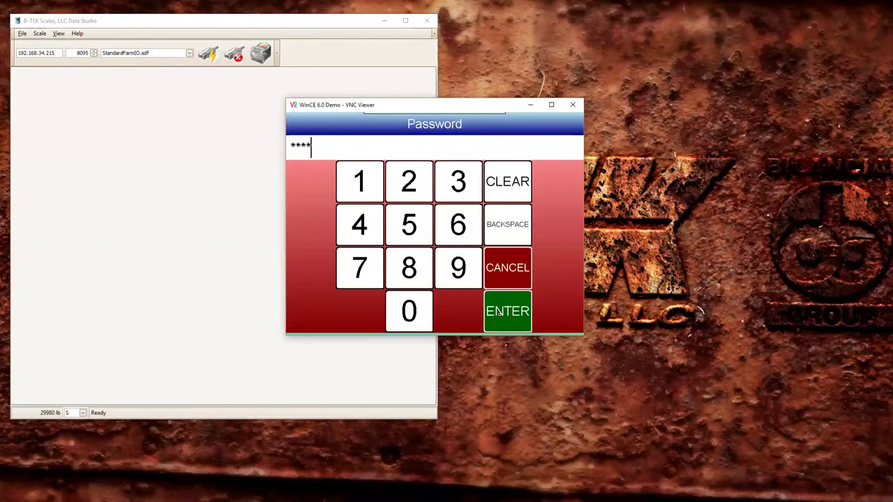
{"action": "left_click", "coordinate": [500, 314]}
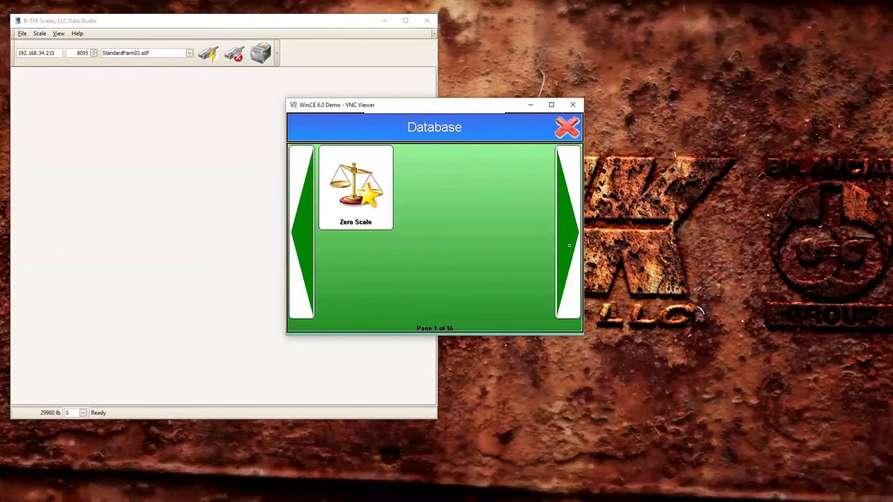
Step: Add truck 789 with a stored tare weight of 1500 lb in the Truck Editor and return to the weighing screen
{"action": "left_click", "coordinate": [569, 245]}
{"action": "left_click", "coordinate": [569, 246]}
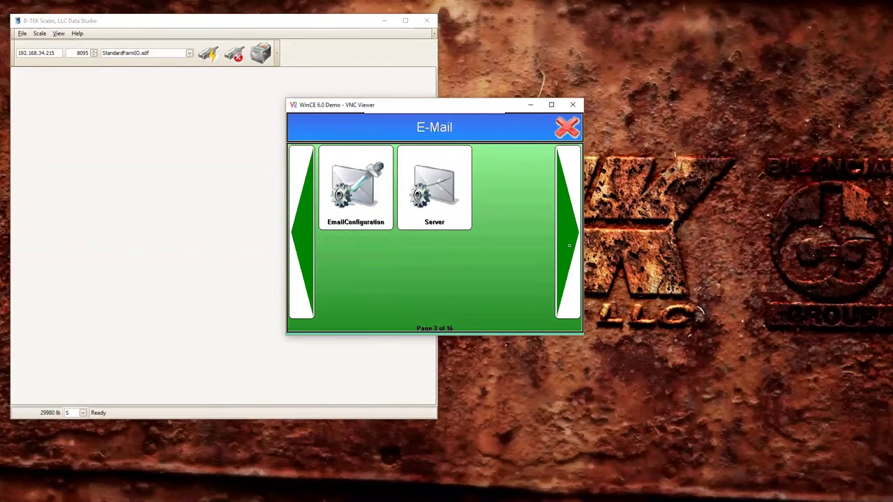
{"action": "left_click", "coordinate": [569, 246]}
{"action": "left_click", "coordinate": [569, 245]}
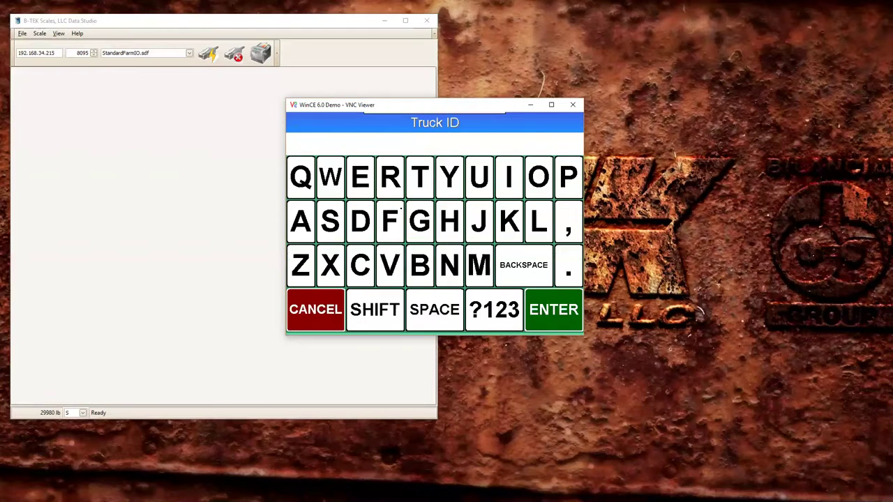
{"action": "type", "text": "789"}
{"action": "left_click", "coordinate": [562, 319]}
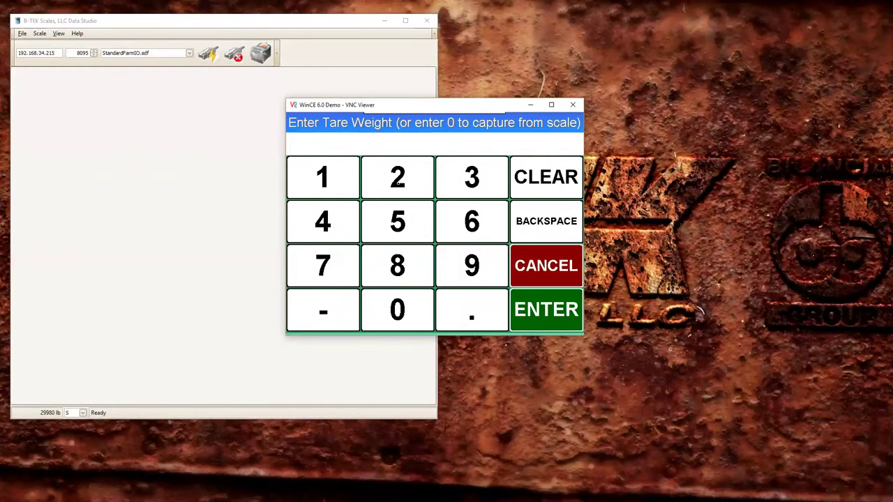
{"action": "type", "text": "1500"}
{"action": "left_click", "coordinate": [550, 312]}
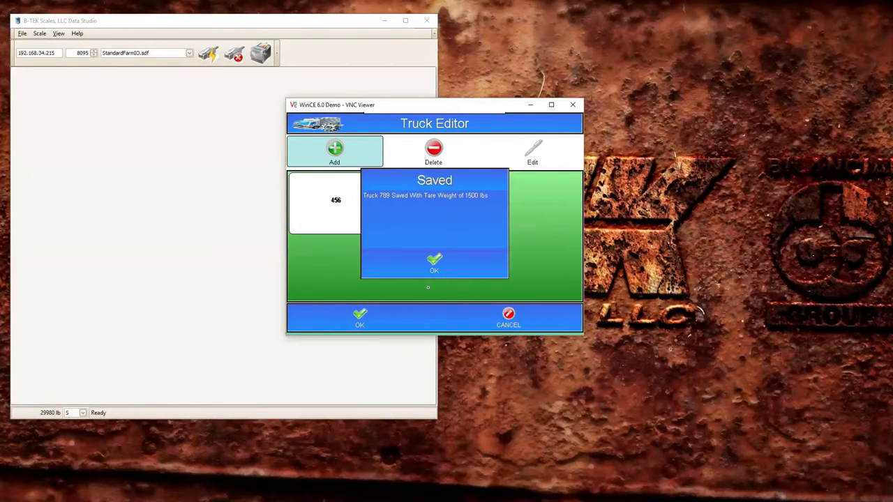
{"action": "left_click", "coordinate": [360, 318]}
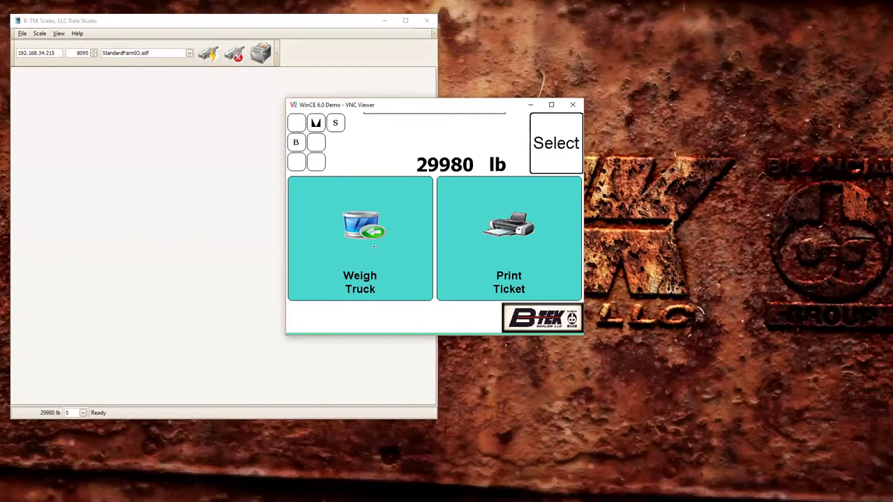
Step: Weigh truck 789 and choose to complete its ticket with the stored tare
{"action": "left_click", "coordinate": [374, 246]}
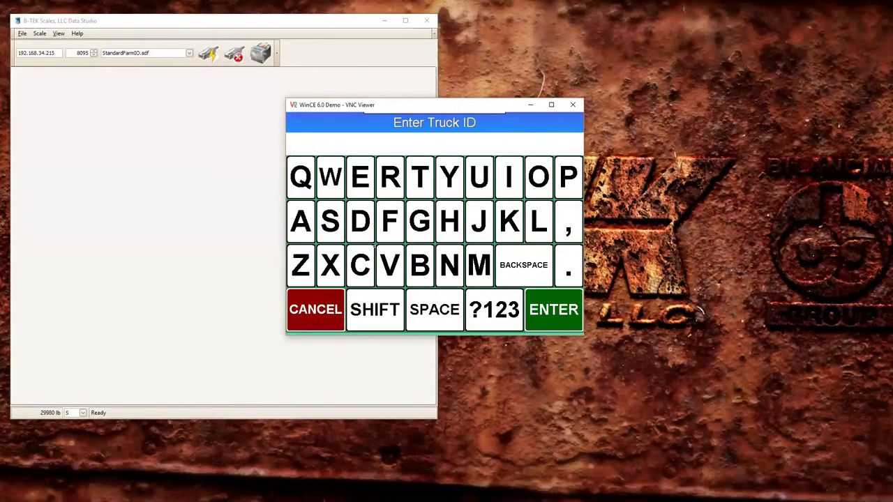
{"action": "type", "text": "789"}
{"action": "left_click", "coordinate": [546, 308]}
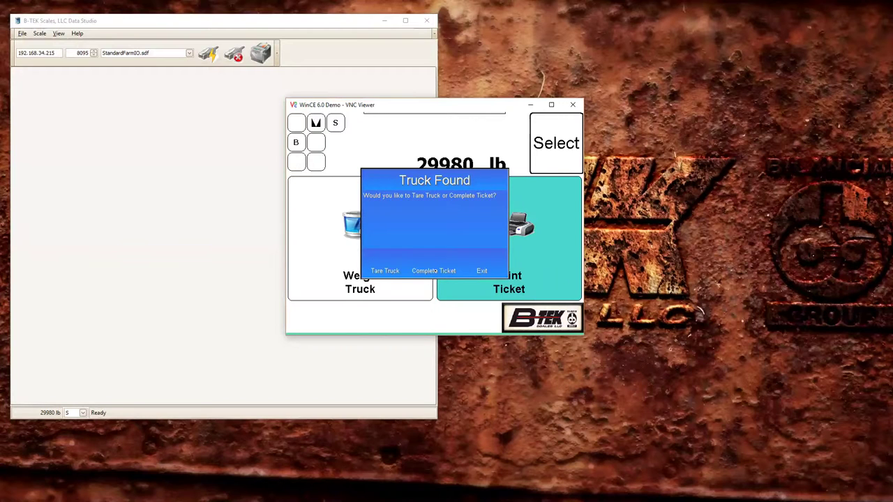
{"action": "left_click", "coordinate": [433, 271]}
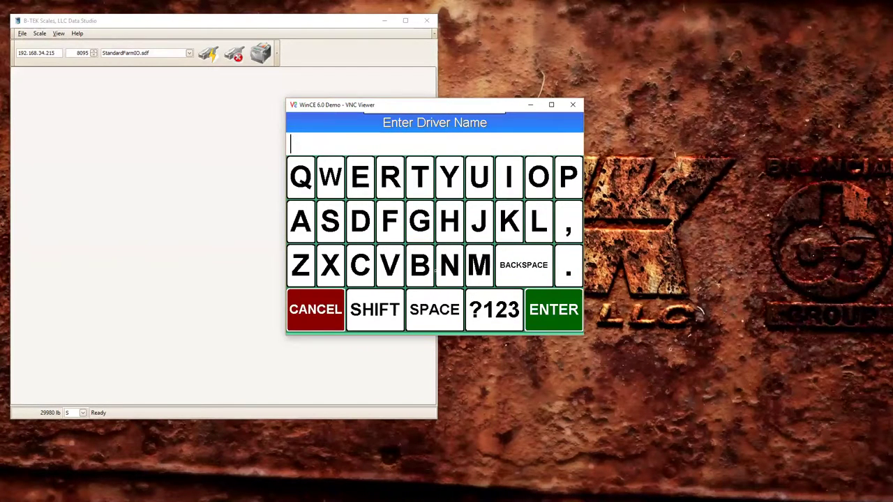
Step: Enter the driver's name for truck 789, assign CORN, CLIENT, FARMY, FIELDY and BIN, and confirm the inbound ticket
{"action": "type", "text": "STEVE"}
{"action": "key", "text": "Return"}
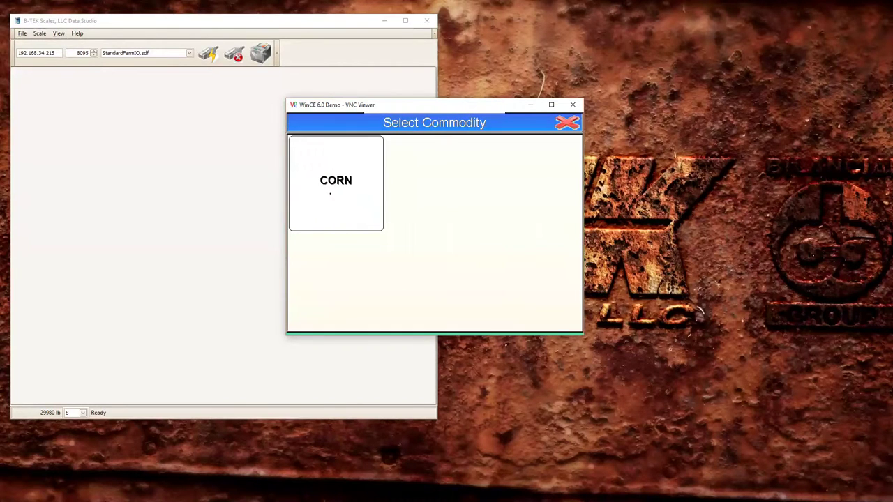
{"action": "left_click", "coordinate": [331, 193]}
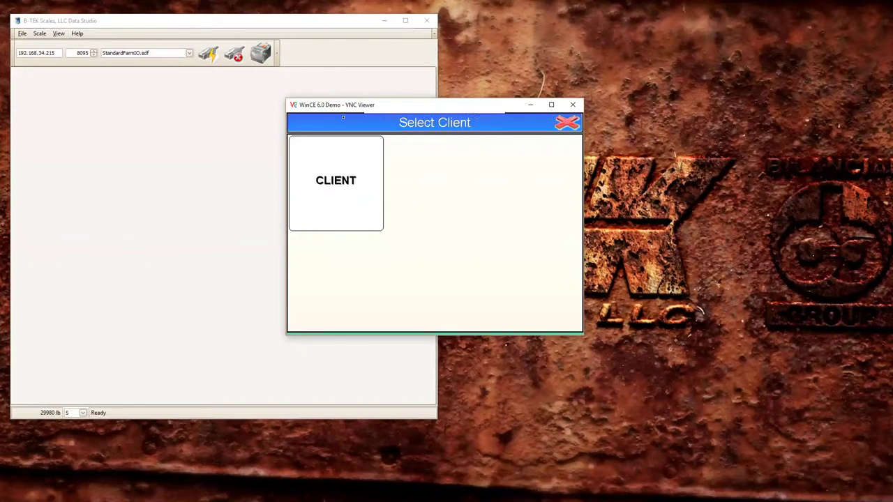
{"action": "left_click", "coordinate": [336, 192]}
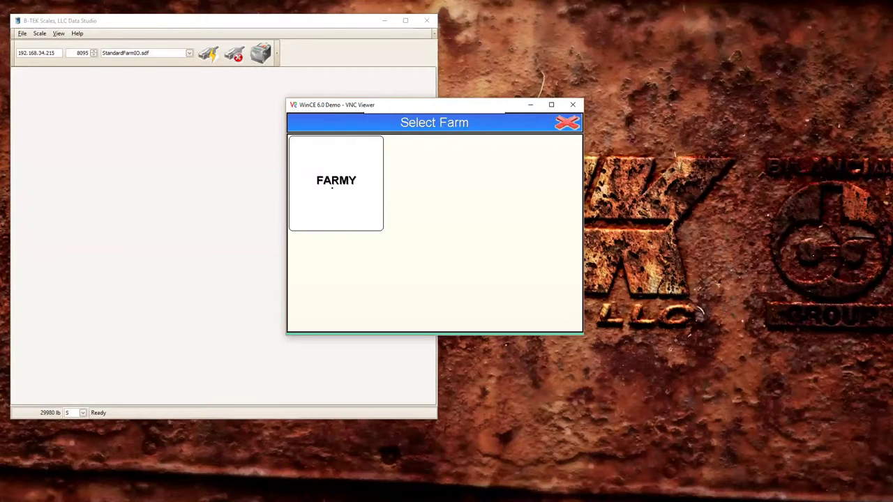
{"action": "left_click", "coordinate": [332, 187]}
{"action": "left_click", "coordinate": [332, 187]}
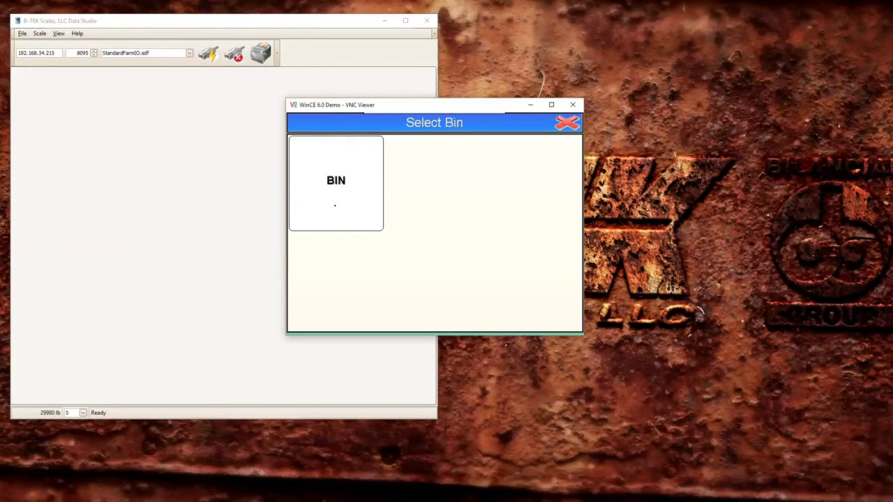
{"action": "left_click", "coordinate": [335, 205]}
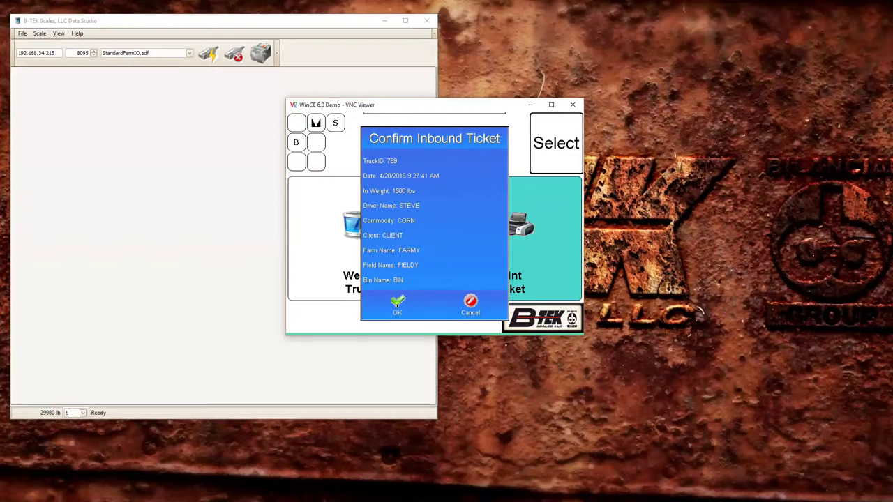
{"action": "left_click", "coordinate": [397, 305]}
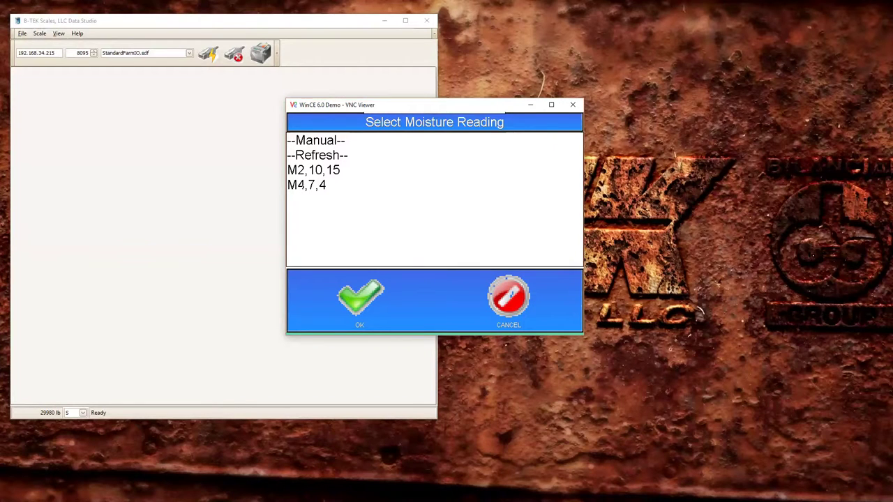
Step: Assign moisture reading M4,7,4 to truck 789 and confirm its outbound ticket
{"action": "left_click", "coordinate": [307, 185]}
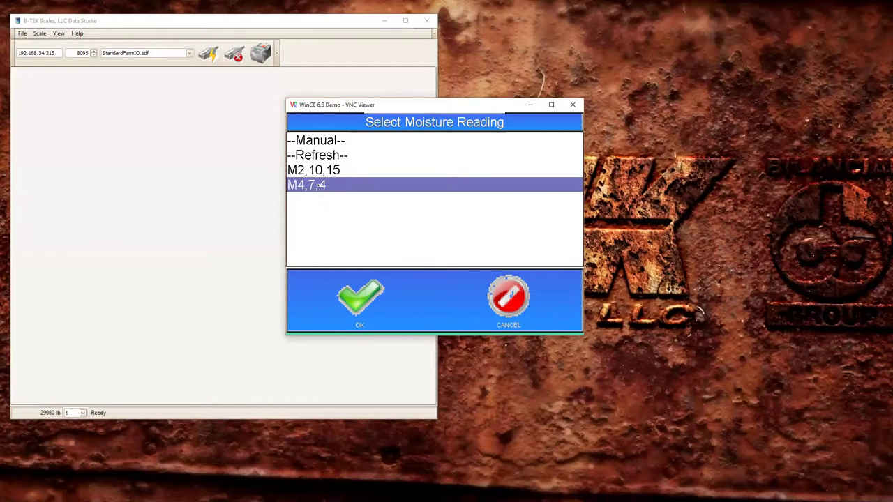
{"action": "left_click", "coordinate": [353, 296]}
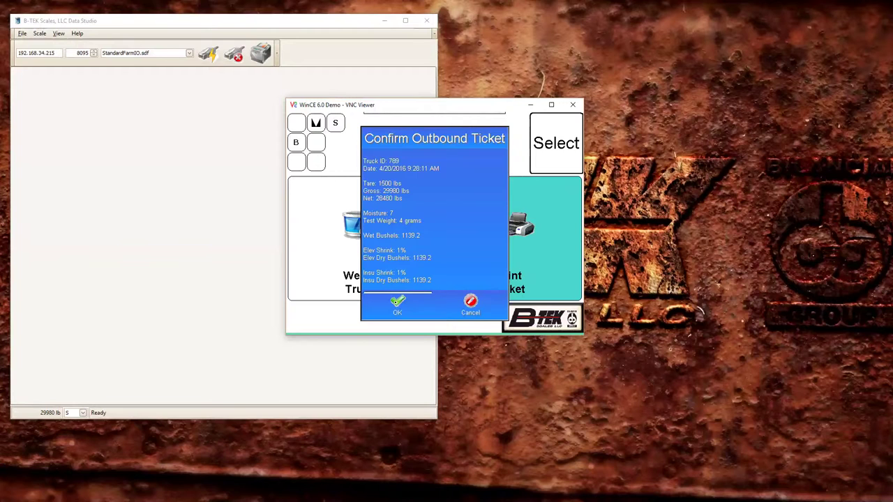
{"action": "left_click", "coordinate": [395, 302]}
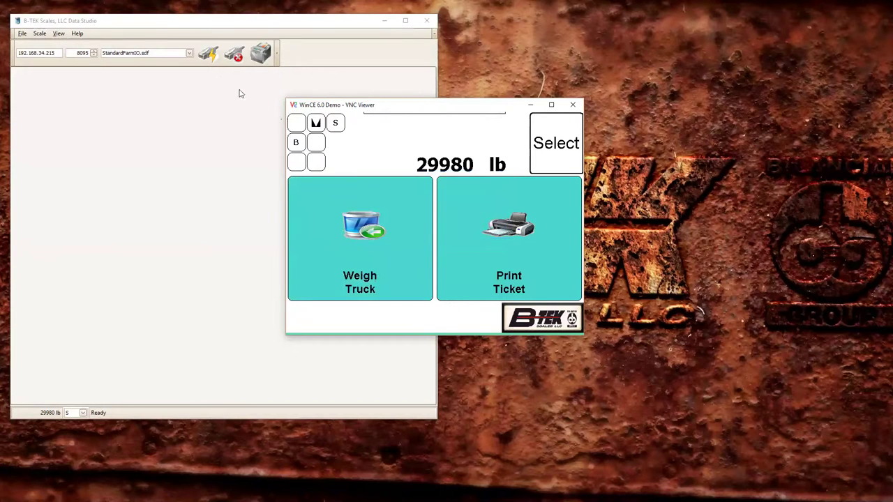
Step: Switch to B-TEK Data Studio and connect to the scale to load the StandardFarmIO.sdf database tables
{"action": "left_click", "coordinate": [194, 30]}
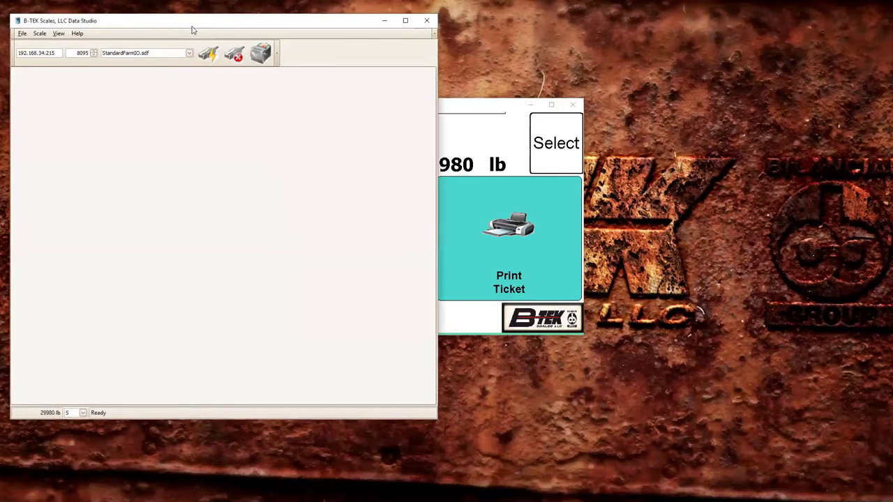
{"action": "left_click", "coordinate": [209, 59]}
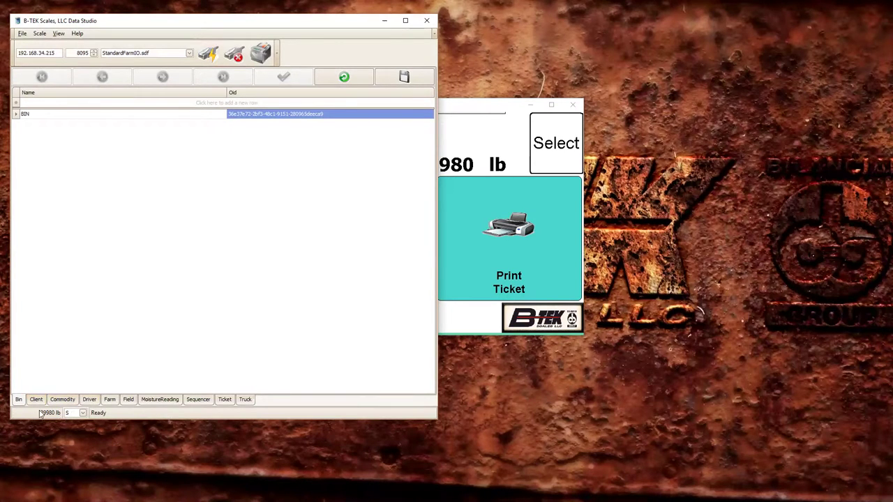
{"action": "left_click", "coordinate": [84, 414]}
{"action": "left_click", "coordinate": [81, 423]}
{"action": "left_click", "coordinate": [83, 413]}
{"action": "left_click", "coordinate": [68, 428]}
{"action": "left_click", "coordinate": [83, 413]}
{"action": "left_click", "coordinate": [77, 451]}
Step: Examine the client, commodity, bin, driver, farm, moisture reading and sequencer records in the scale database
{"action": "left_click", "coordinate": [37, 400]}
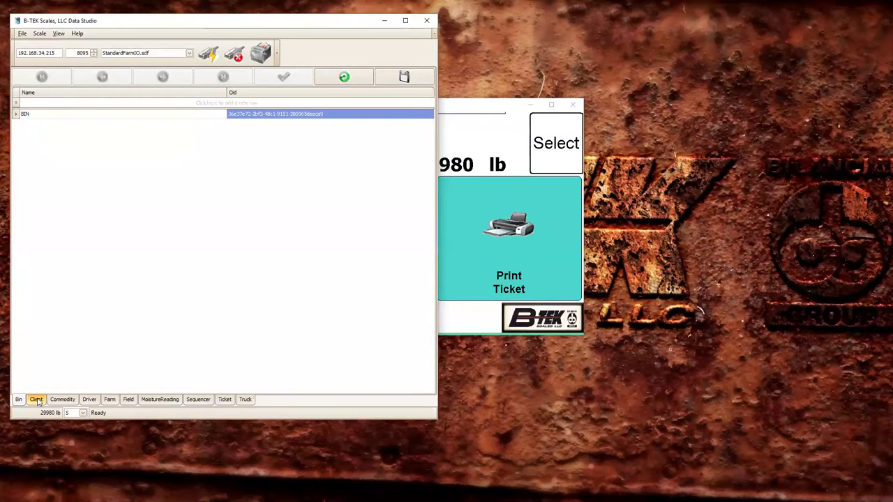
{"action": "left_click", "coordinate": [36, 400]}
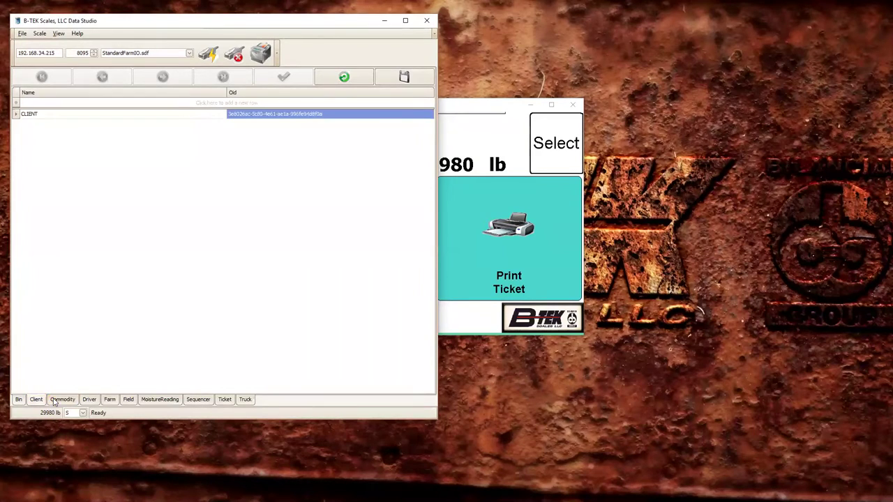
{"action": "left_click", "coordinate": [61, 403]}
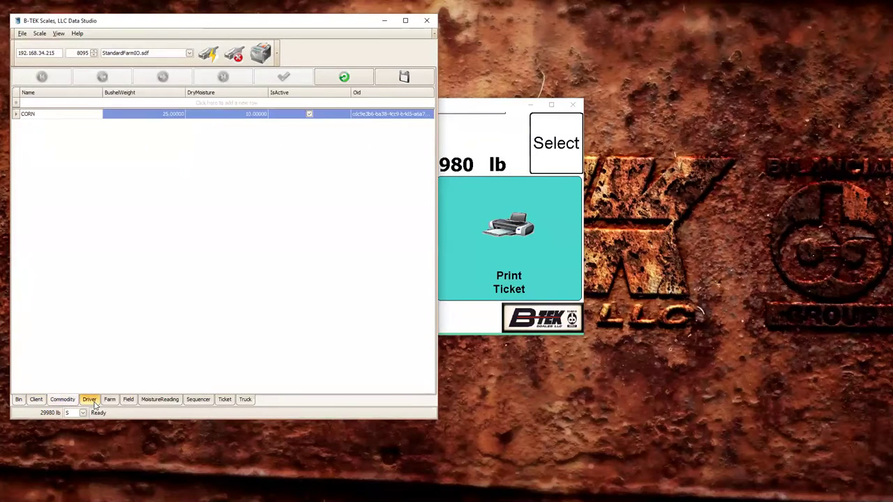
{"action": "left_click", "coordinate": [88, 402]}
{"action": "left_click", "coordinate": [75, 403]}
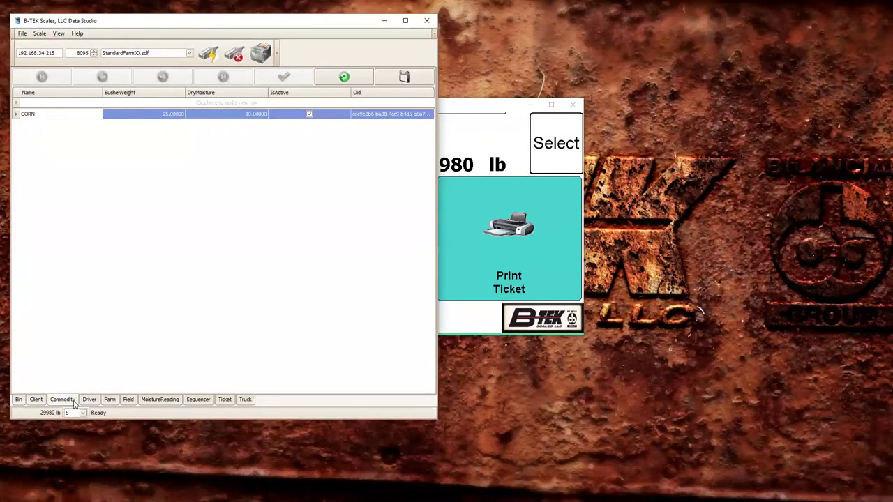
{"action": "left_click", "coordinate": [37, 400]}
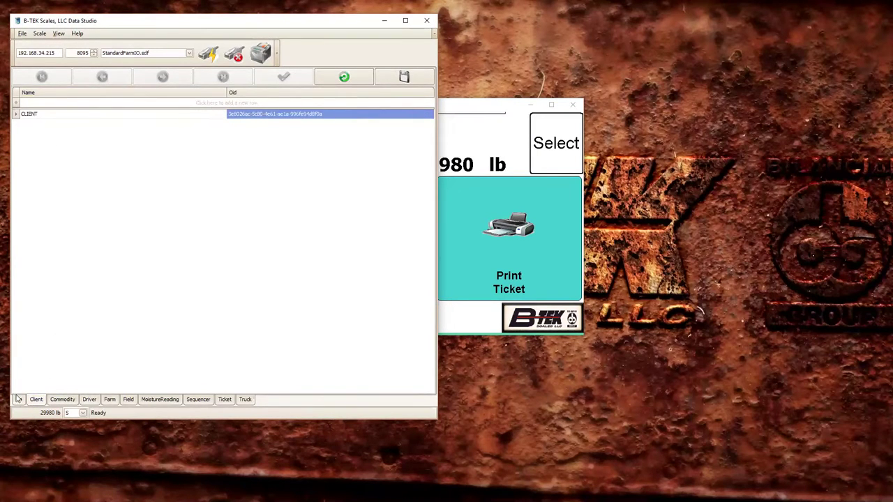
{"action": "left_click", "coordinate": [19, 400]}
{"action": "left_click", "coordinate": [93, 402]}
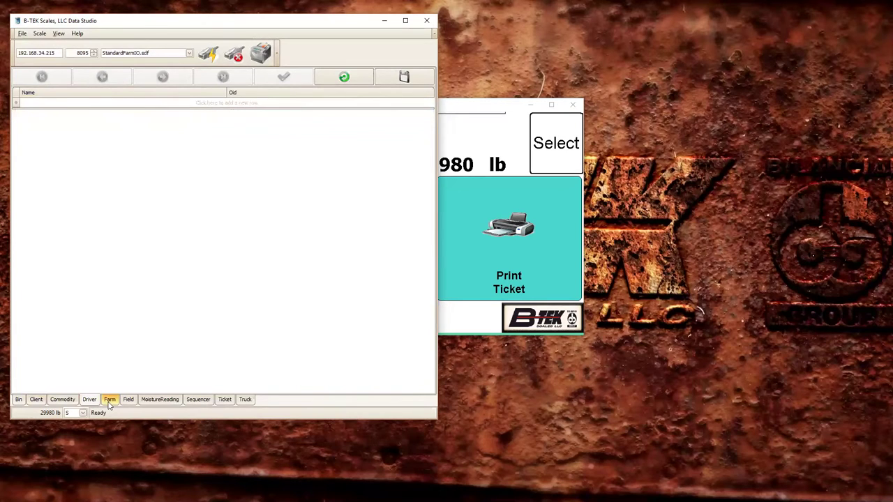
{"action": "left_click", "coordinate": [109, 401]}
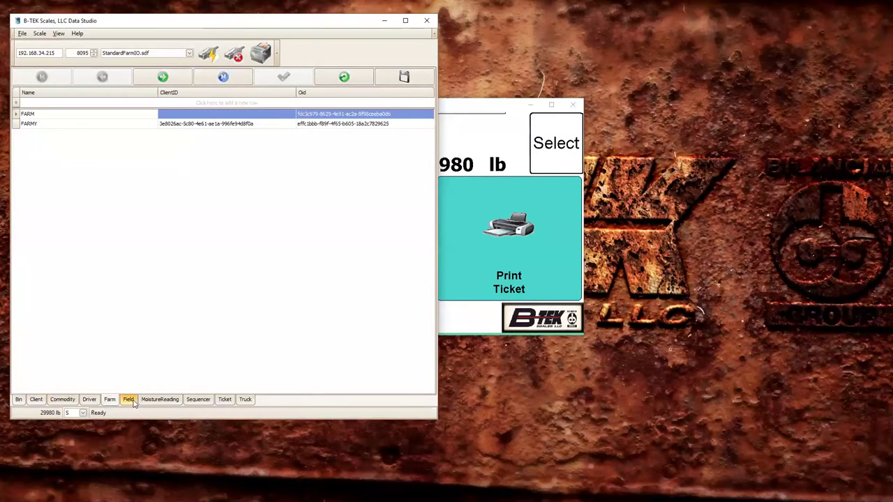
{"action": "left_click", "coordinate": [173, 404]}
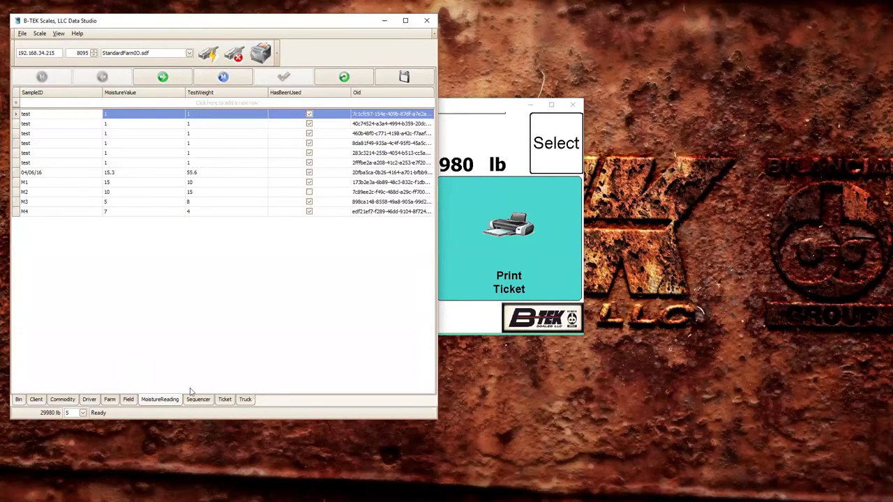
{"action": "left_click", "coordinate": [222, 404]}
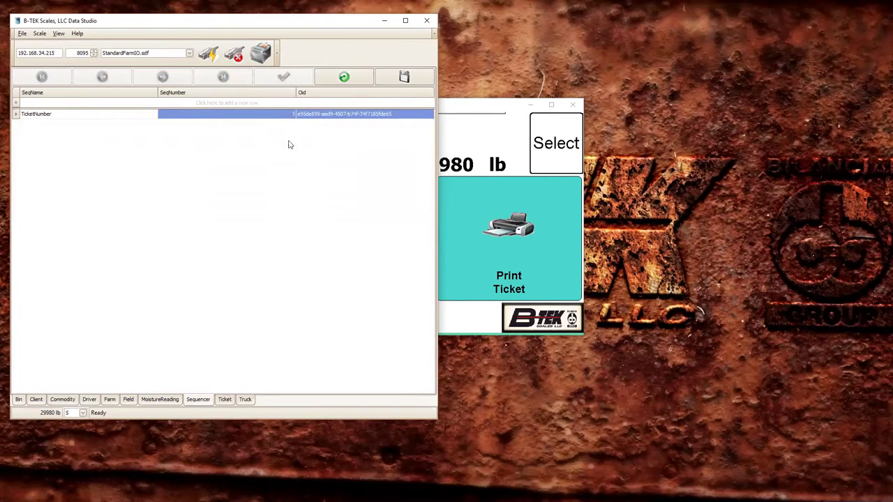
Step: Examine the ticket records in a widened window and check the stored tares in the truck records
{"action": "left_click", "coordinate": [228, 402]}
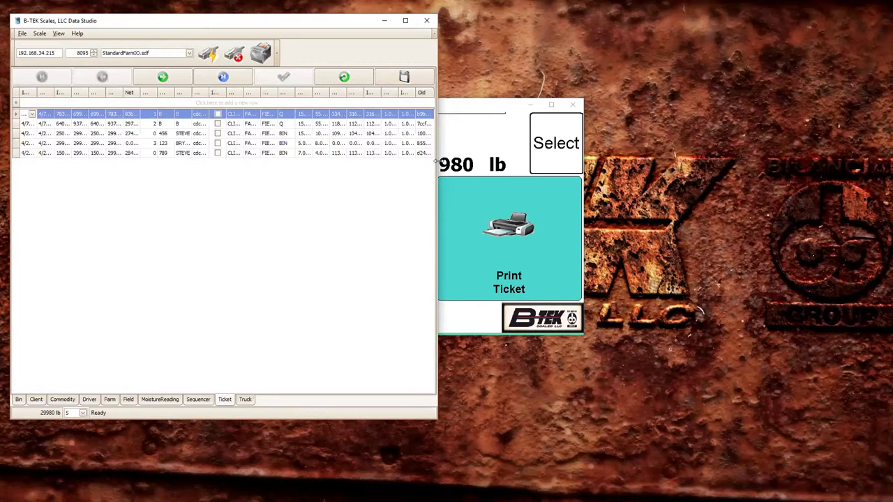
{"action": "left_click_drag", "start_coordinate": [435, 162], "coordinate": [753, 162]}
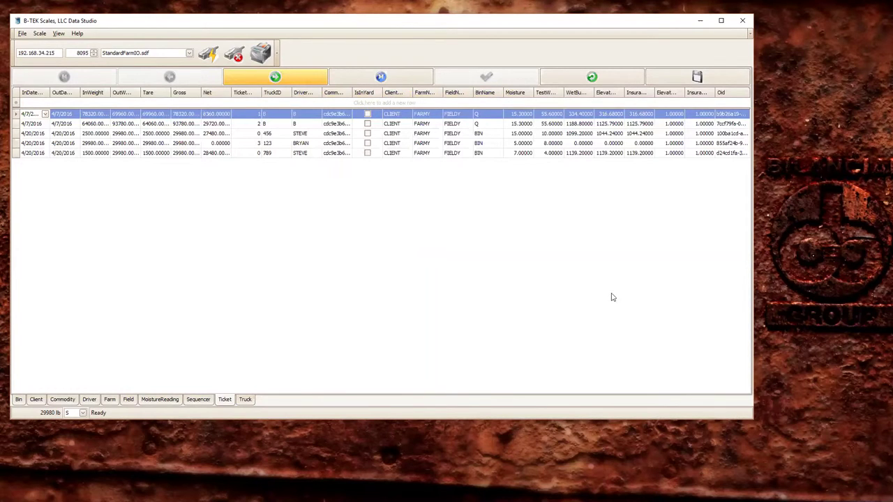
{"action": "left_click", "coordinate": [244, 399]}
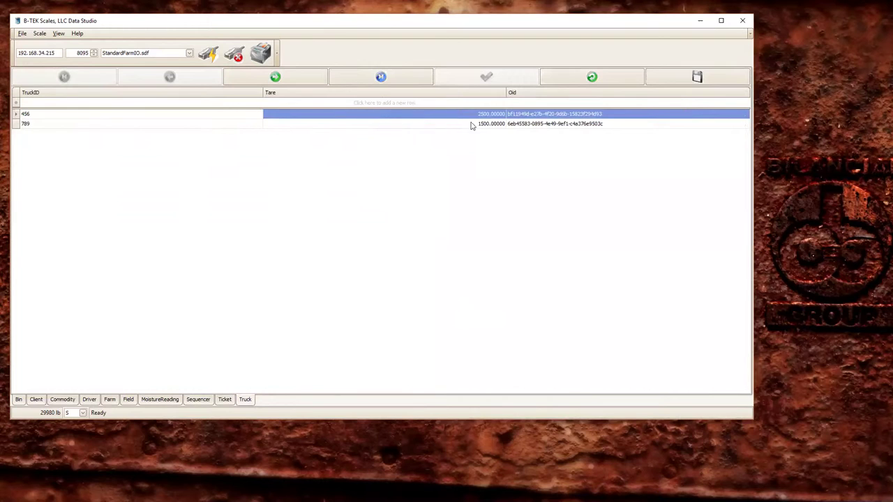
{"action": "left_click", "coordinate": [224, 400]}
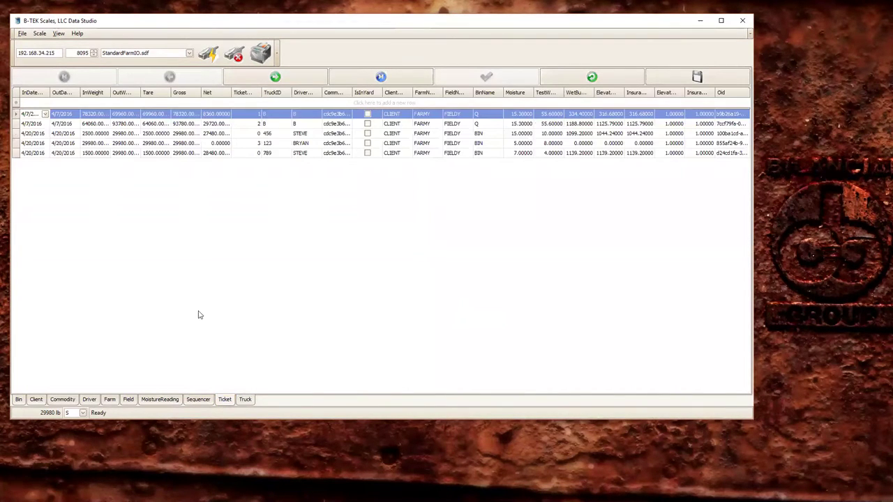
Step: Add moisture reading M5 with moisture value 2 and test weight 15, and apply it to the scale database
{"action": "left_click", "coordinate": [159, 401]}
{"action": "left_click", "coordinate": [67, 103]}
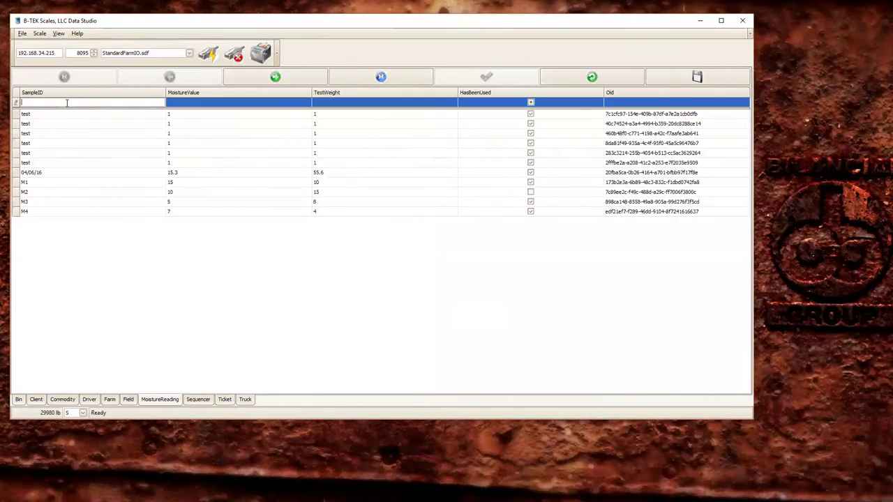
{"action": "type", "text": "M5"}
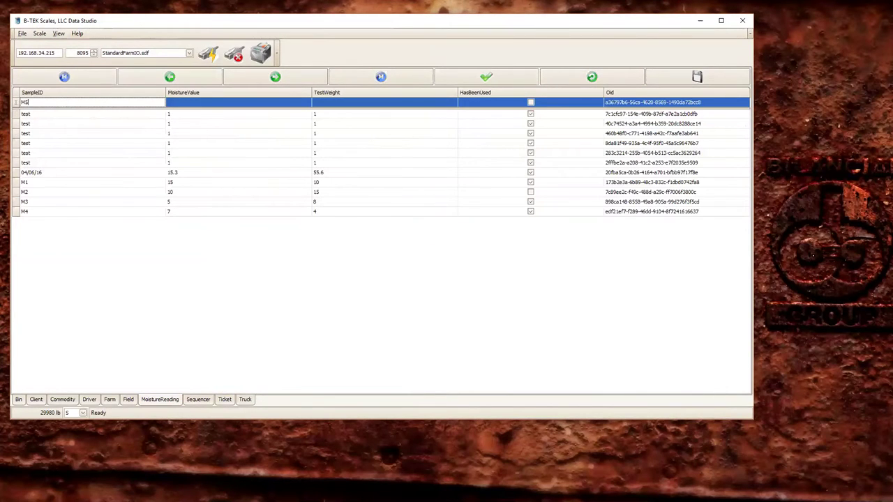
{"action": "key", "text": "Tab"}
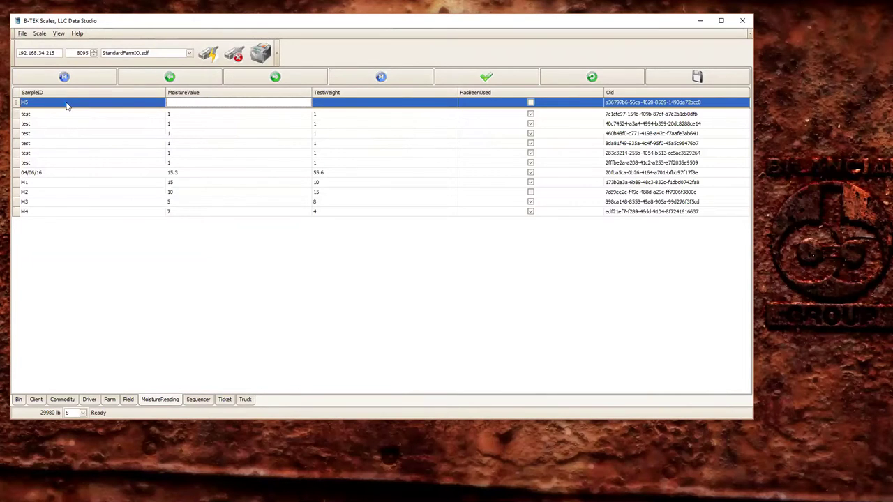
{"action": "type", "text": "2"}
{"action": "key", "text": "Tab"}
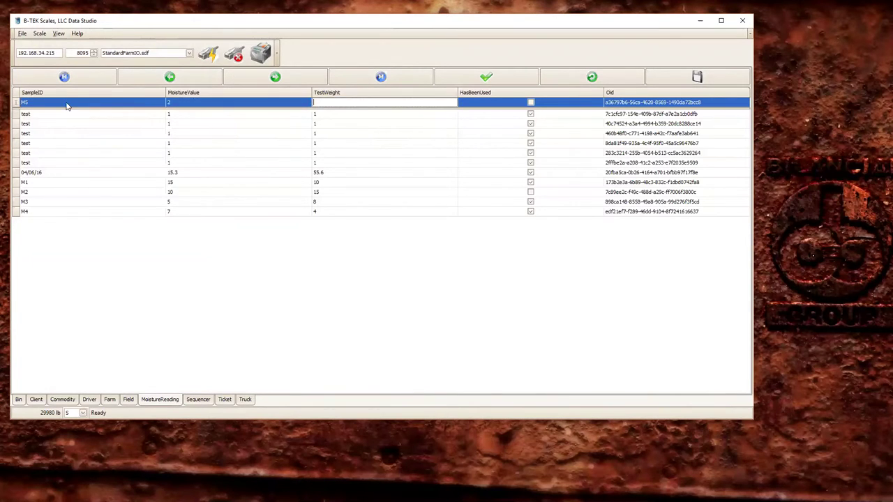
{"action": "type", "text": "15"}
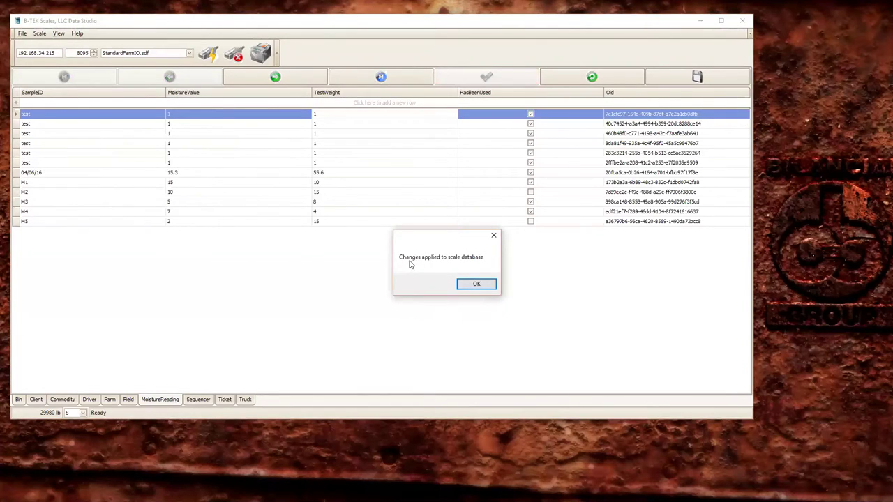
{"action": "left_click", "coordinate": [479, 286]}
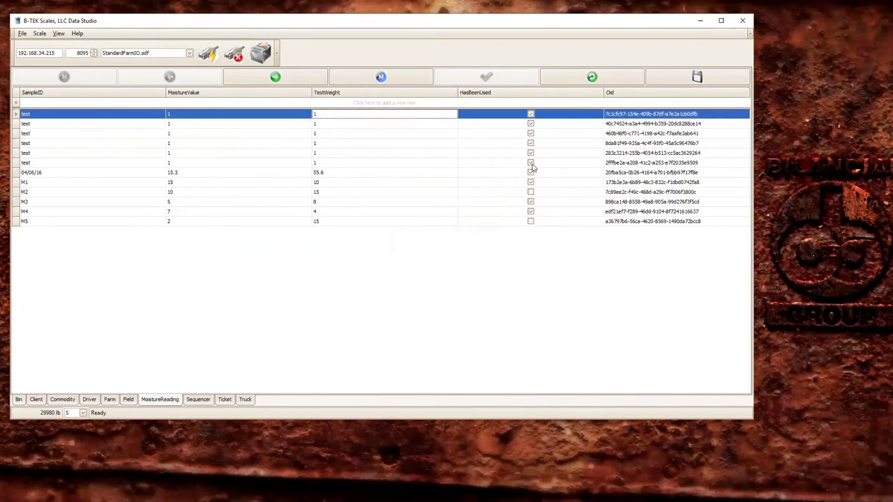